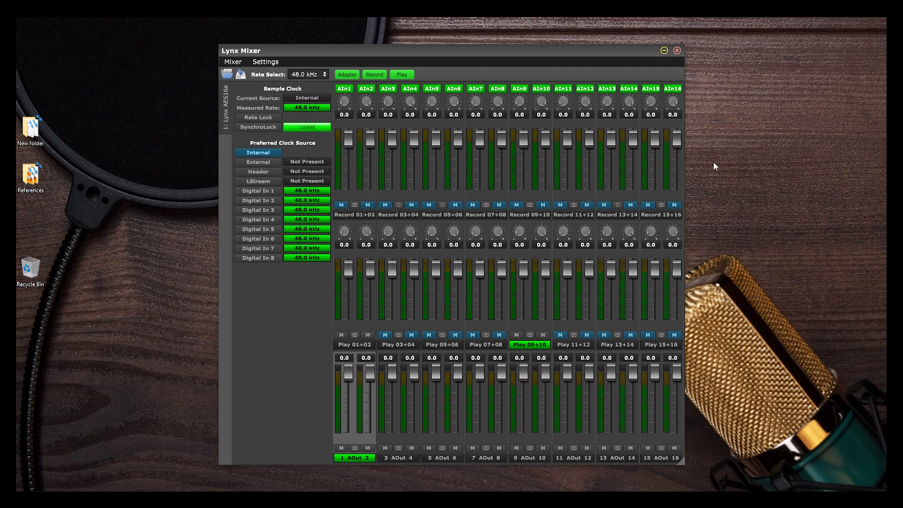
# Close the Lynx Mixer window.
pyautogui.click(677, 51)
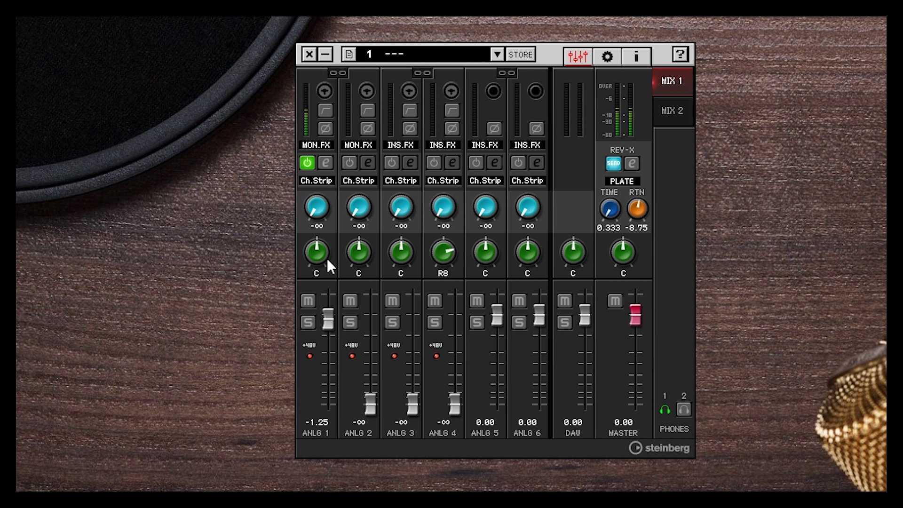
# Review the effect position and effect type choices of analog channel 1, keep Ch.Strip, and toggle the effect off and on again.
pyautogui.click(325, 111)
pyautogui.click(307, 144)
pyautogui.click(307, 139)
pyautogui.click(314, 182)
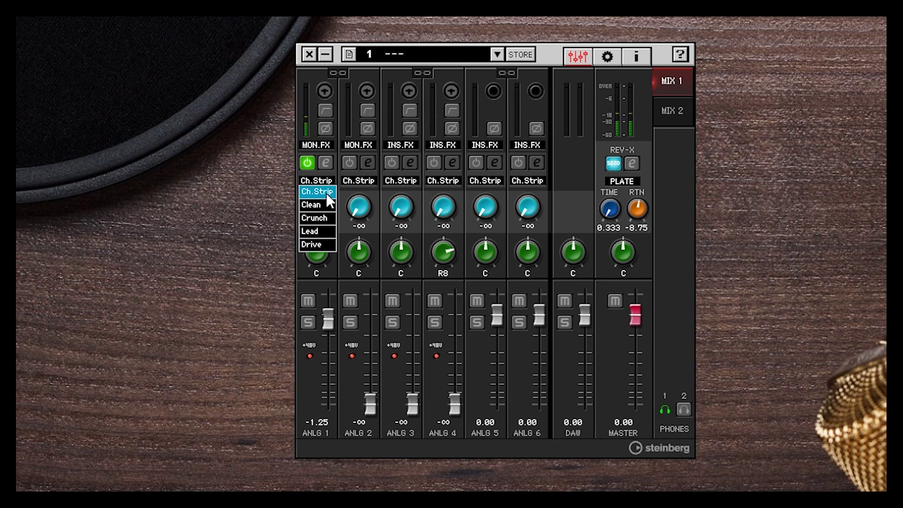
pyautogui.click(326, 193)
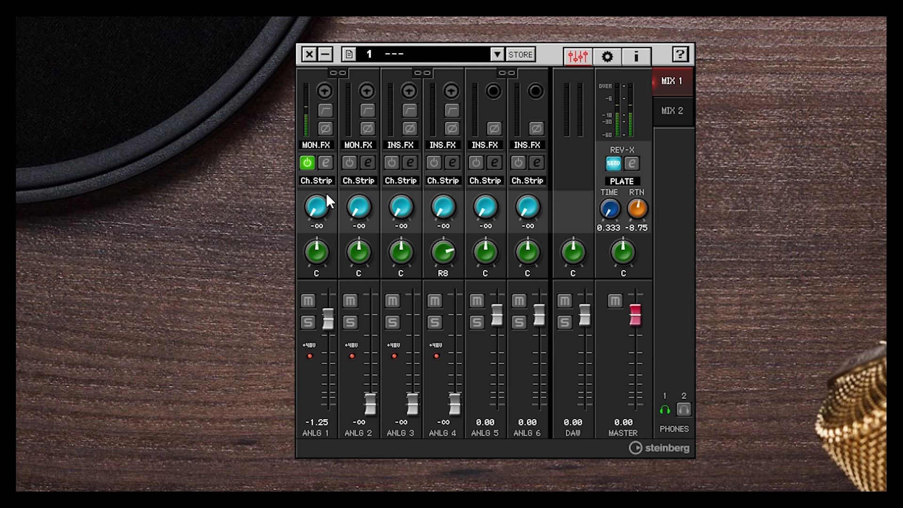
pyautogui.click(307, 162)
pyautogui.click(308, 164)
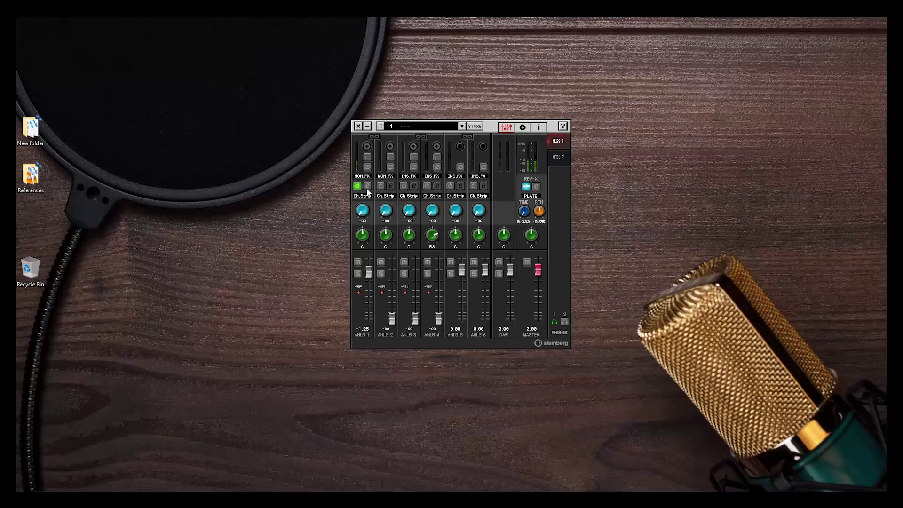
# Open the analog channel 1 channel strip editor and try its sweet spot morphing knob on the compressor and equalizer.
pyautogui.click(370, 188)
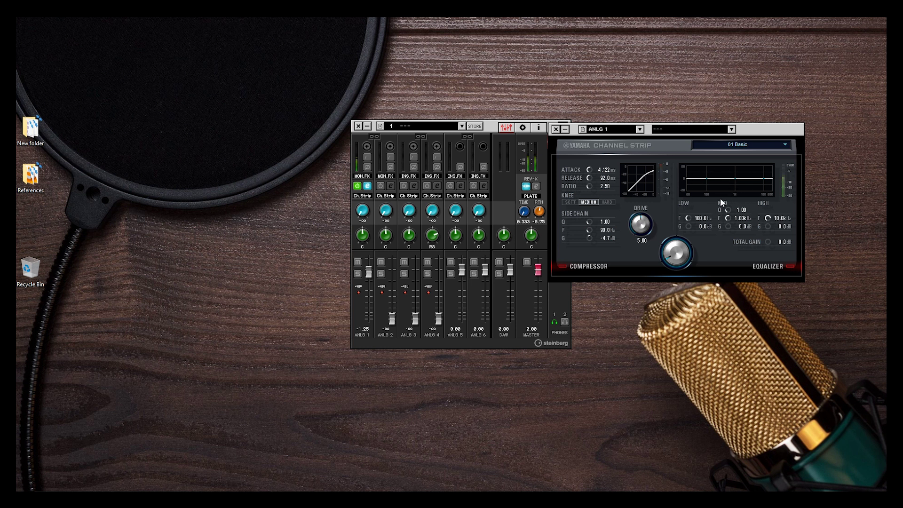
pyautogui.click(678, 261)
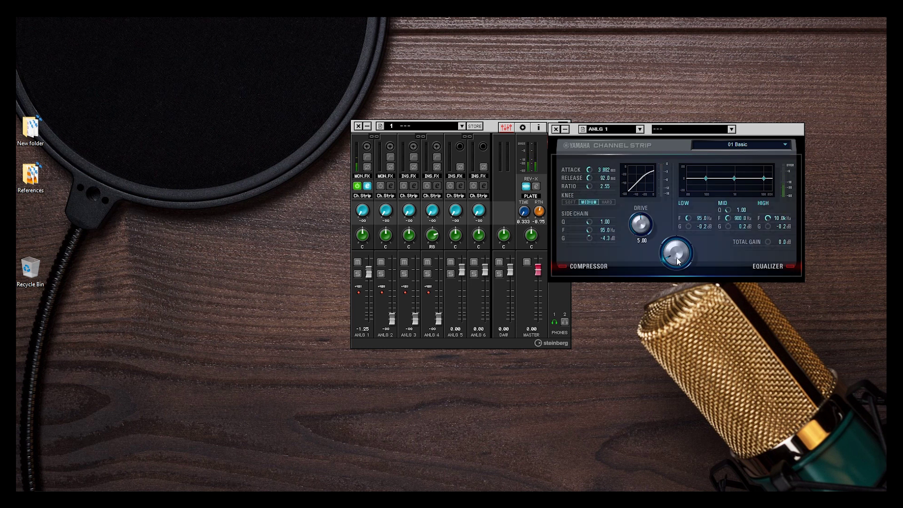
pyautogui.moveTo(678, 261); pyautogui.dragTo(678, 285)
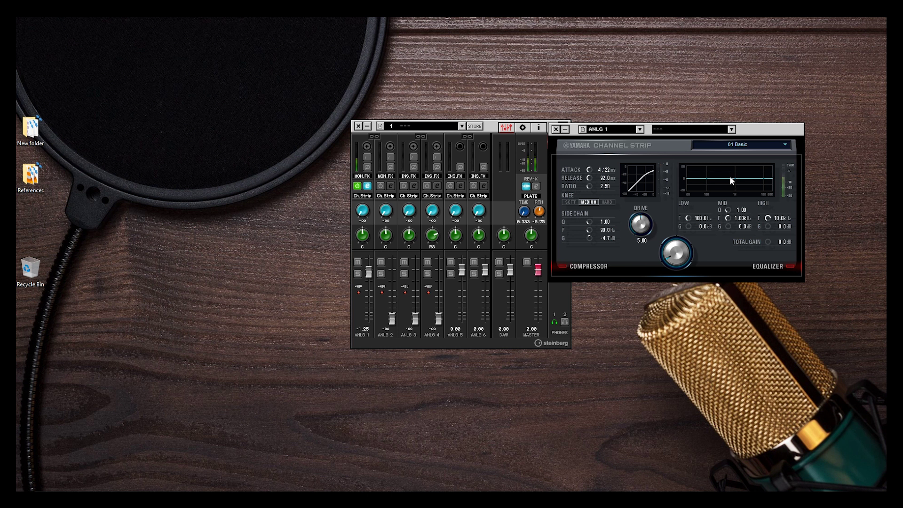
pyautogui.moveTo(735, 182); pyautogui.dragTo(736, 183)
# Compare the INS.FX and MON.FX effect positions available for analog channel 1 and keep MON.FX.
pyautogui.click(363, 178)
pyautogui.click(363, 177)
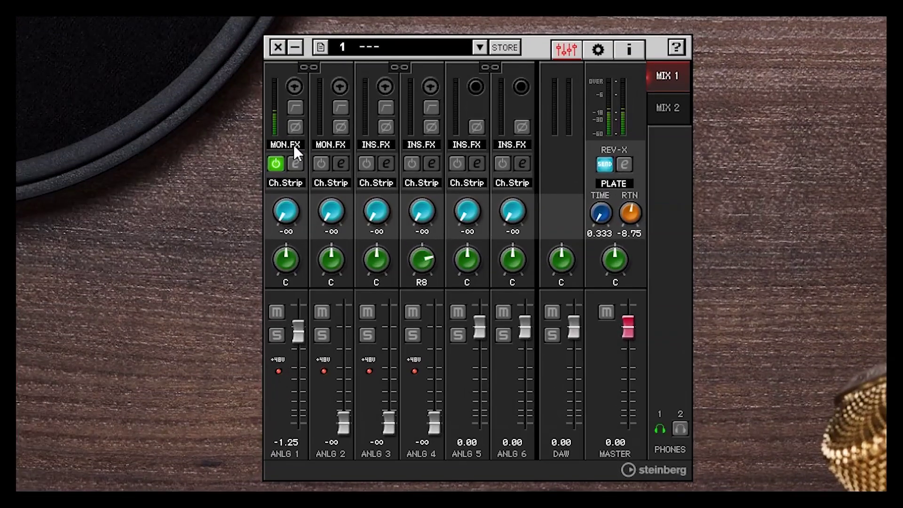
pyautogui.click(294, 146)
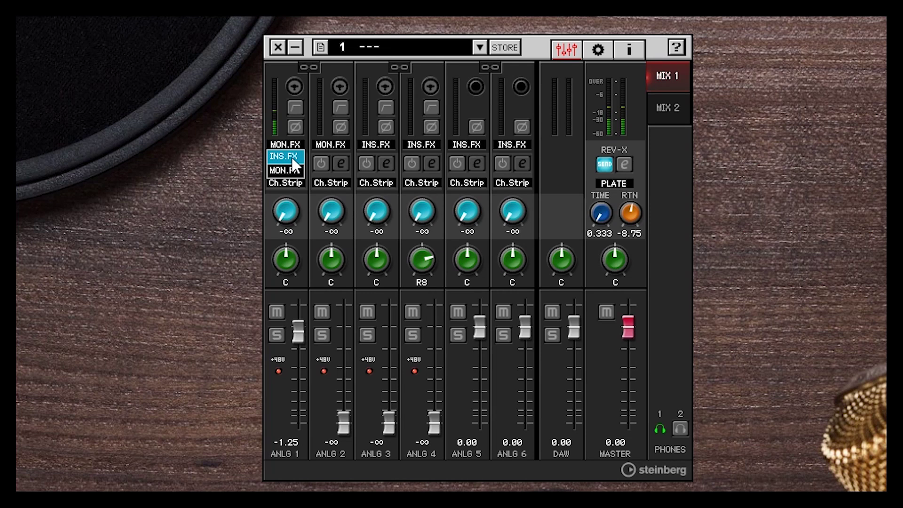
pyautogui.click(285, 170)
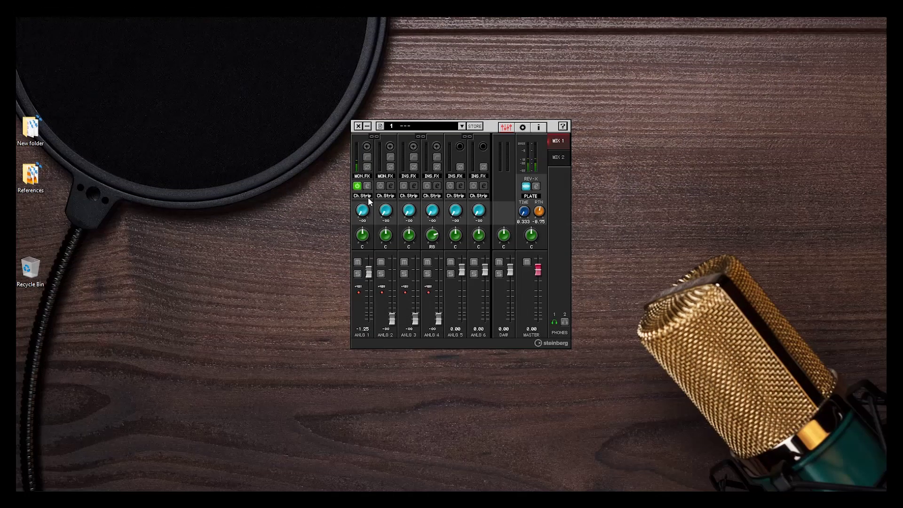
# Try the Guitar Amp Classics effects on analog channel 1, including Lead and Drive, and return the channel to Ch.Strip.
pyautogui.click(368, 196)
pyautogui.click(363, 207)
pyautogui.click(368, 187)
pyautogui.click(371, 195)
pyautogui.click(371, 203)
pyautogui.click(371, 217)
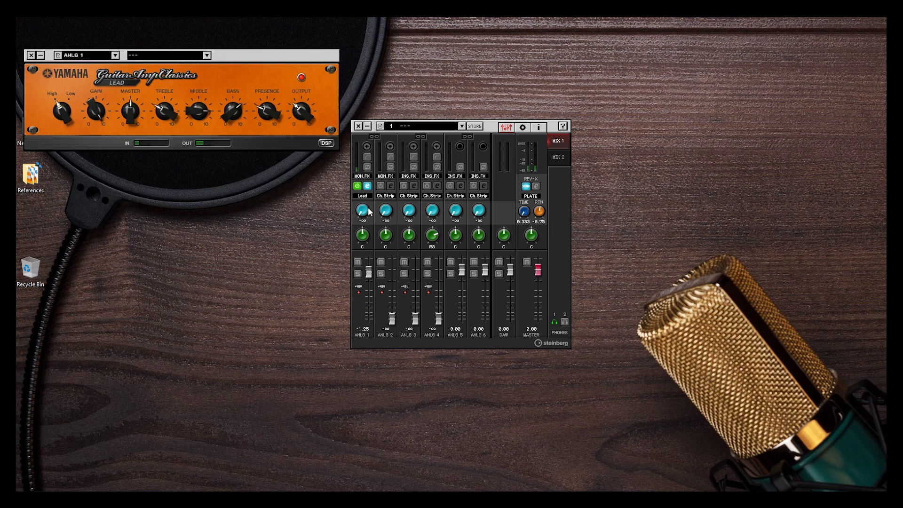
pyautogui.click(366, 196)
pyautogui.click(367, 226)
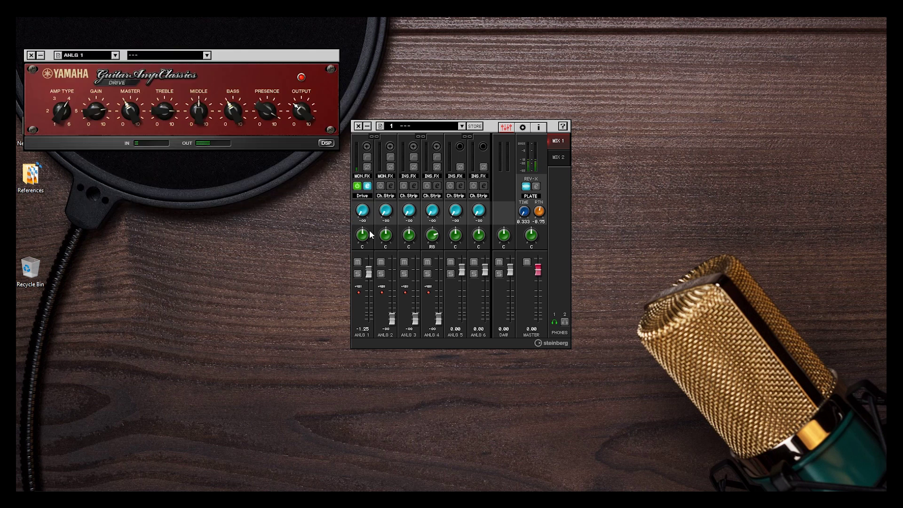
pyautogui.click(365, 196)
pyautogui.click(368, 199)
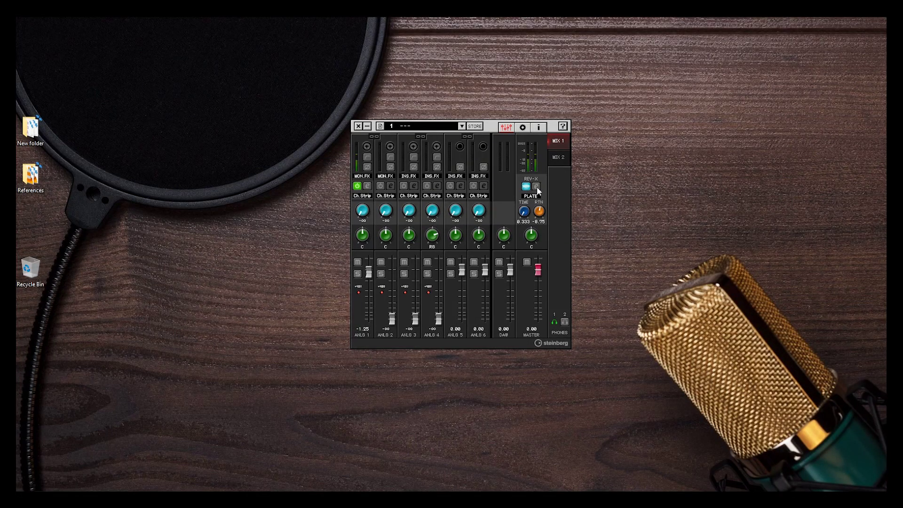
# Examine the REV-X Plate reverb's detailed parameters in its editor and close it.
pyautogui.click(536, 186)
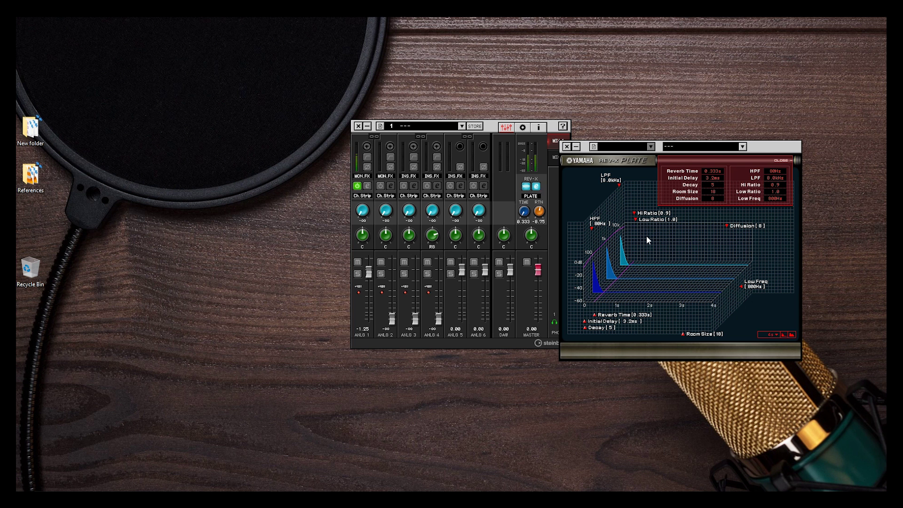
pyautogui.click(567, 146)
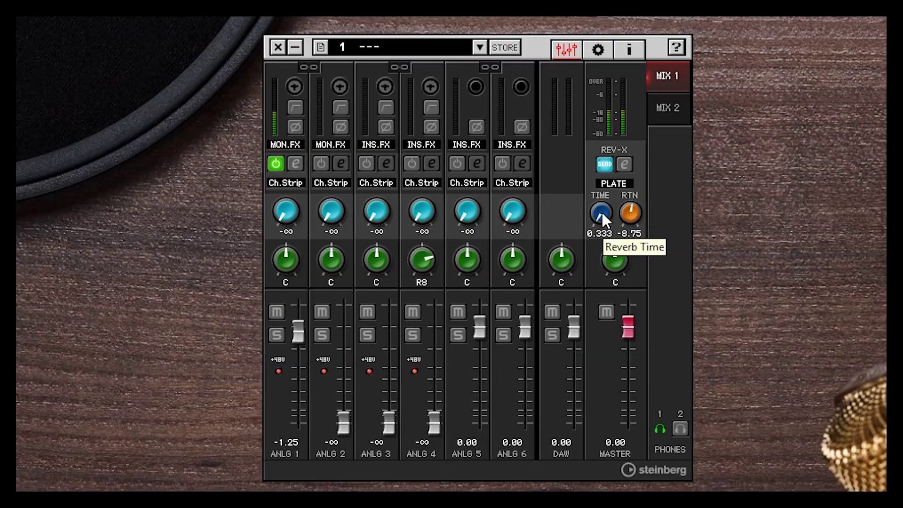
# Set the REV-X reverb time to 2.11 and return level to -7.00, testing with analog channel 1's send before resetting that send.
pyautogui.moveTo(603, 210); pyautogui.dragTo(591, 205)
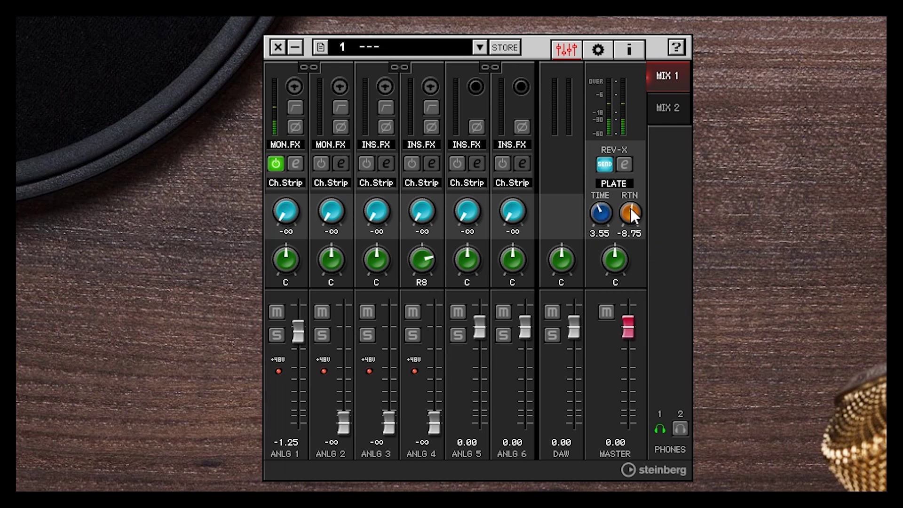
pyautogui.moveTo(284, 210); pyautogui.dragTo(283, 208)
pyautogui.scroll(5, 283, 208)
pyautogui.scroll(2, 284, 210)
pyautogui.scroll(-1, 606, 216)
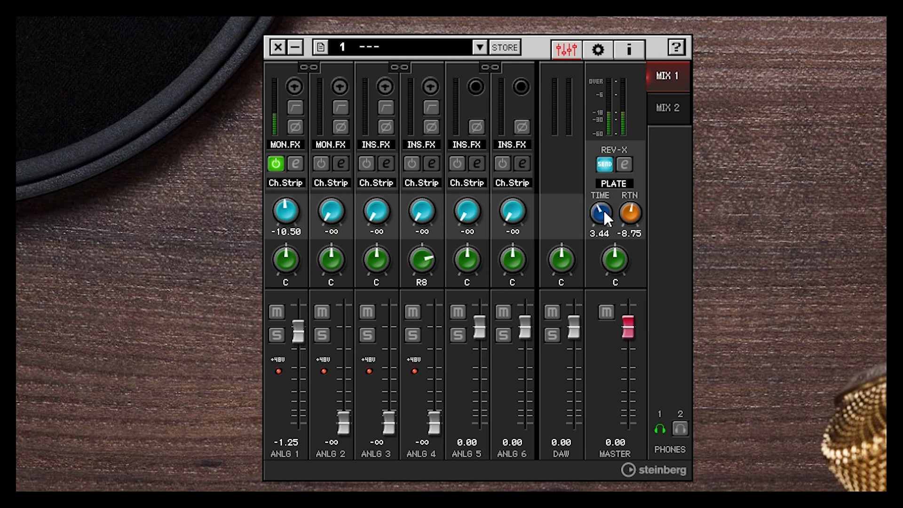
pyautogui.scroll(-3, 603, 215)
pyautogui.scroll(2, 602, 208)
pyautogui.scroll(4, 630, 214)
pyautogui.scroll(-5, 632, 214)
pyautogui.keyDown('ctrl'); pyautogui.click(285, 212); pyautogui.keyUp('ctrl')
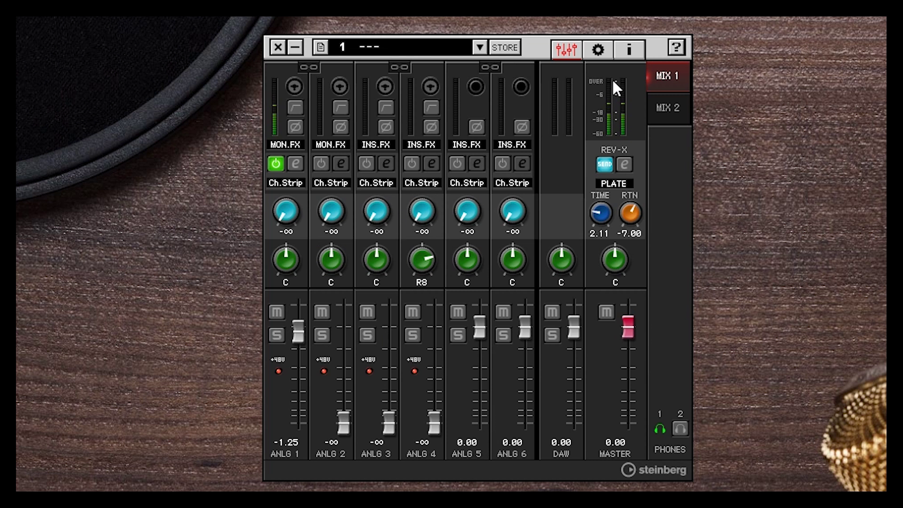
# Review the interface's general and editor settings and its device information, and return to the mixer view.
pyautogui.click(597, 50)
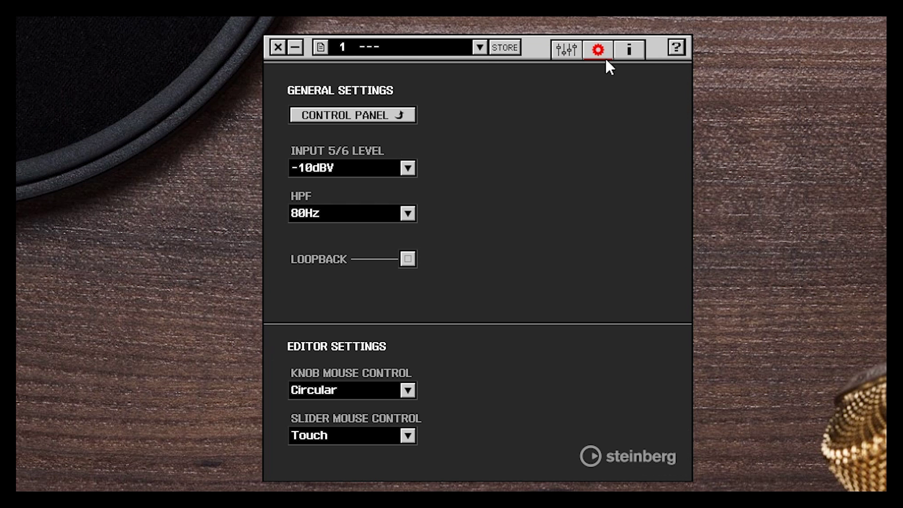
pyautogui.click(628, 52)
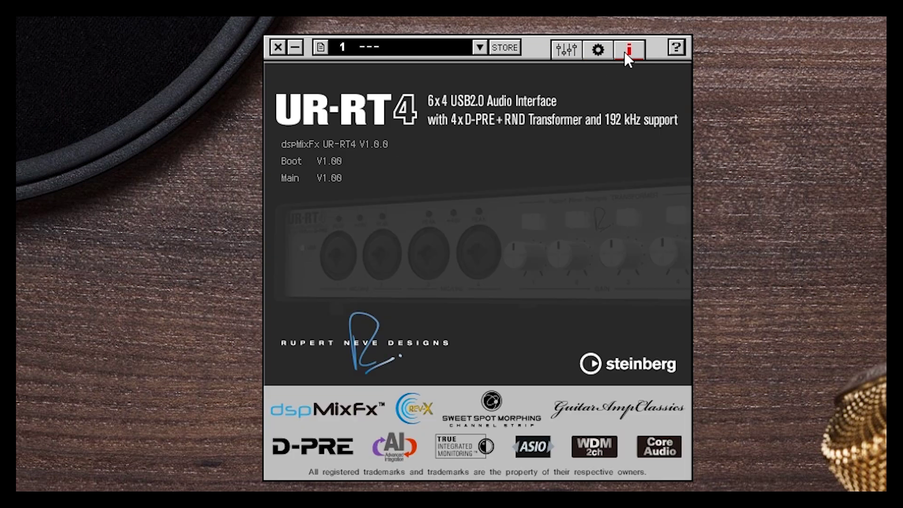
pyautogui.click(569, 50)
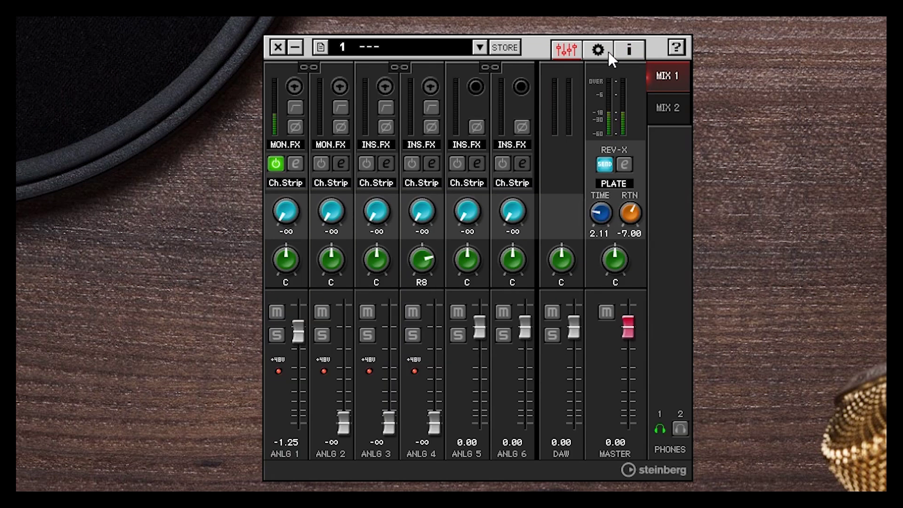
# Check the scene list and link analog channels 1 and 2 as a stereo pair.
pyautogui.click(480, 49)
pyautogui.click(480, 49)
pyautogui.click(309, 65)
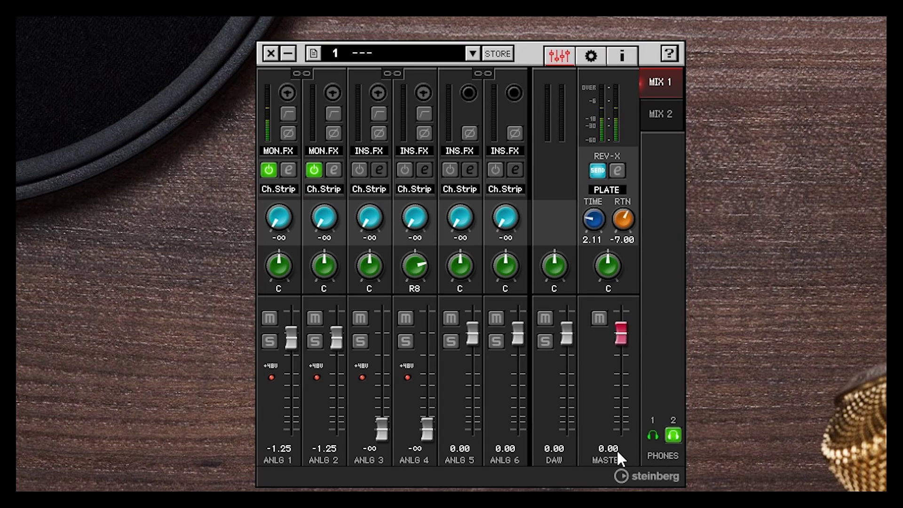
# Assign headphone output 2 to MIX 2 and go back to the MIX 1 mixer.
pyautogui.click(674, 112)
pyautogui.click(673, 93)
pyautogui.click(671, 125)
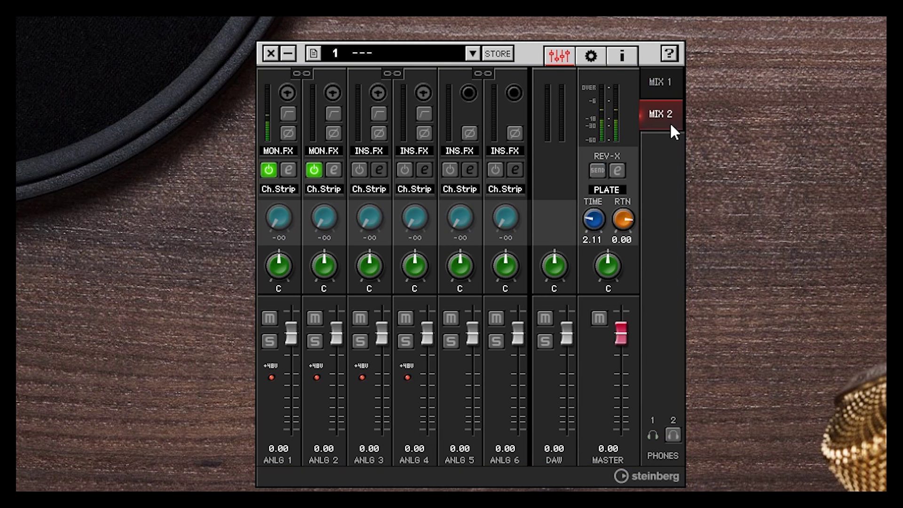
pyautogui.click(672, 433)
pyautogui.click(661, 87)
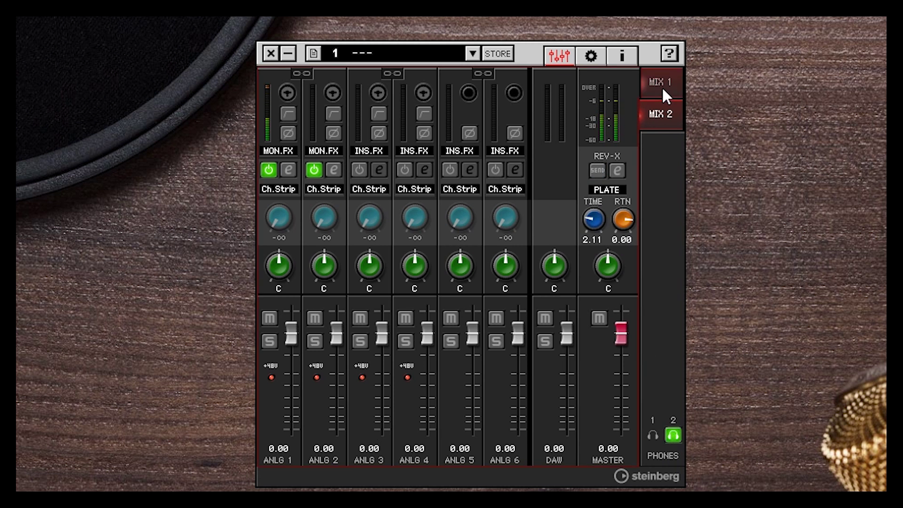
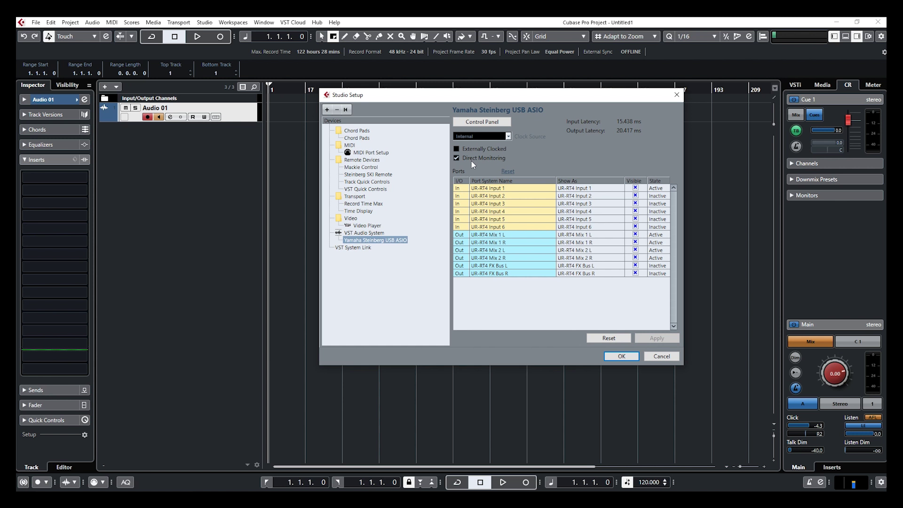
# Confirm the Studio Setup in Cubase and open the MixConsole.
pyautogui.click(621, 356)
pyautogui.press('F3')
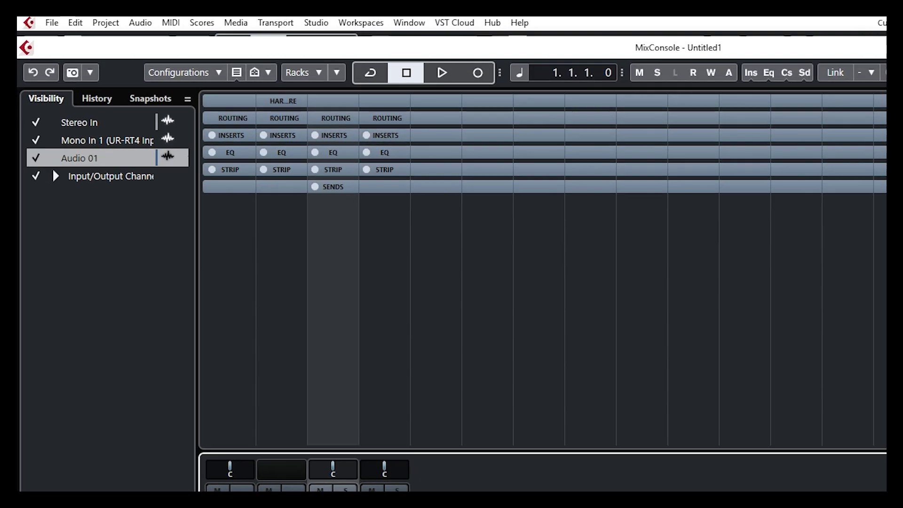
# Hide the input channels with the MixConsole's channel type filter, show them again and close the filter list.
pyautogui.click(237, 73)
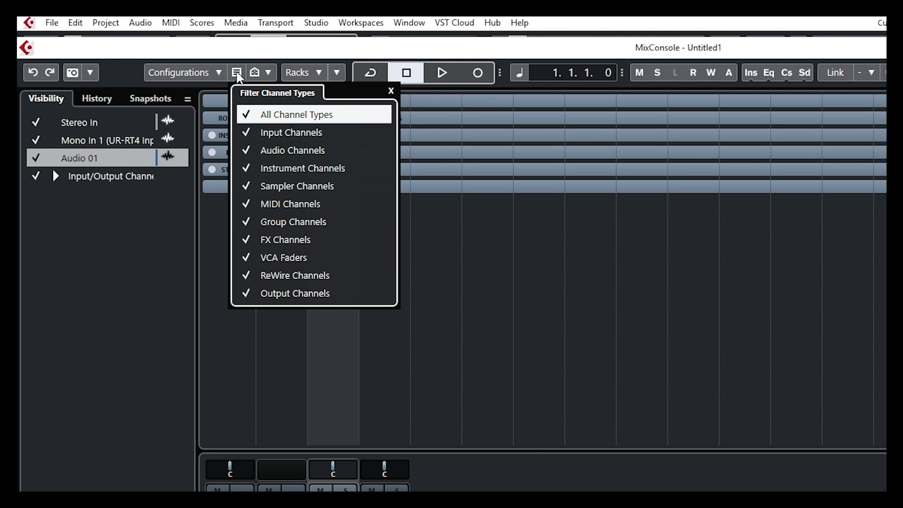
pyautogui.click(249, 136)
pyautogui.click(252, 136)
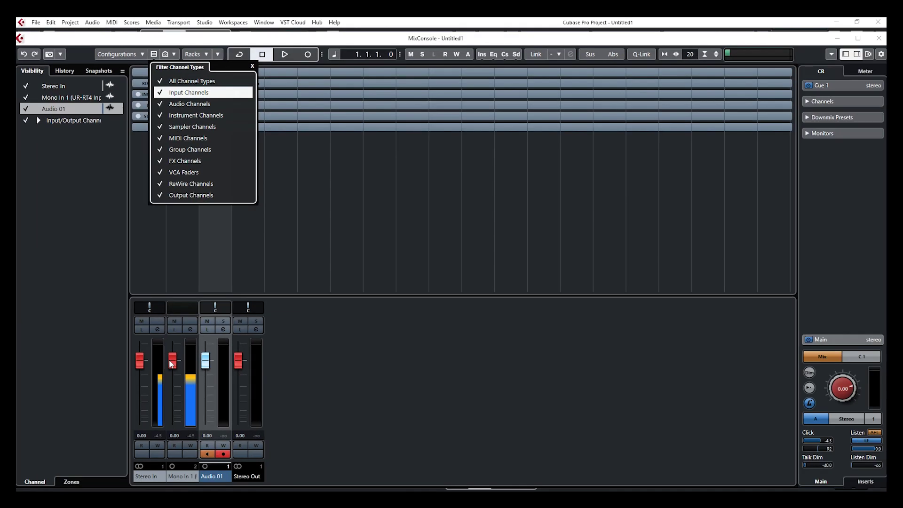
pyautogui.click(171, 364)
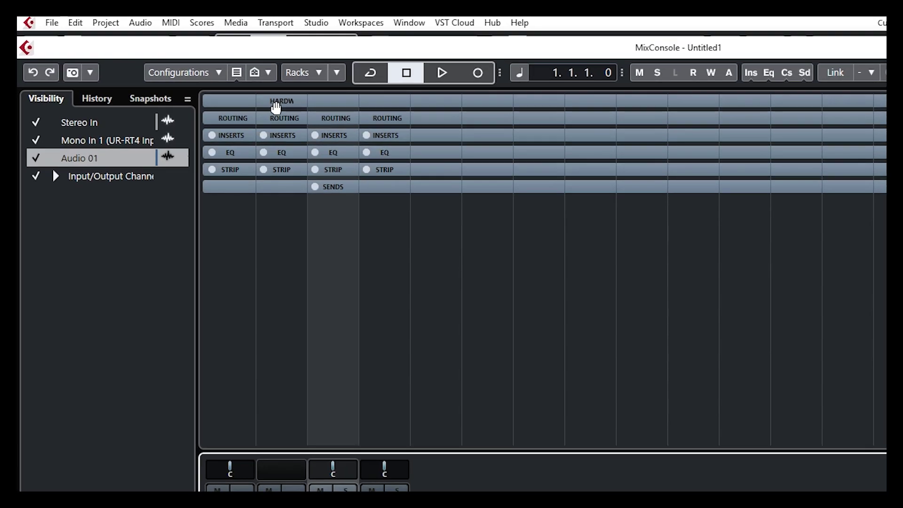
# Expand the Hardware rack in the MixConsole and dismiss the dspMixFx UR-RT4 message.
pyautogui.click(301, 73)
pyautogui.click(281, 102)
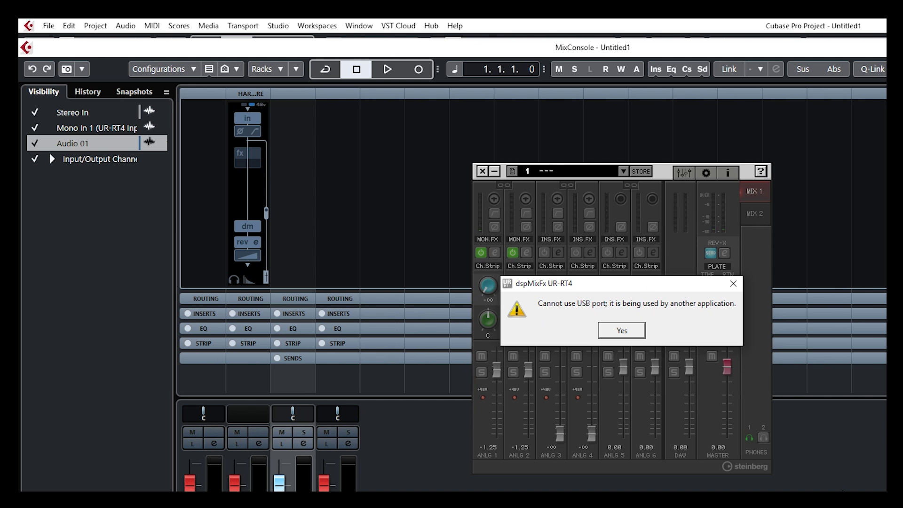
pyautogui.click(622, 330)
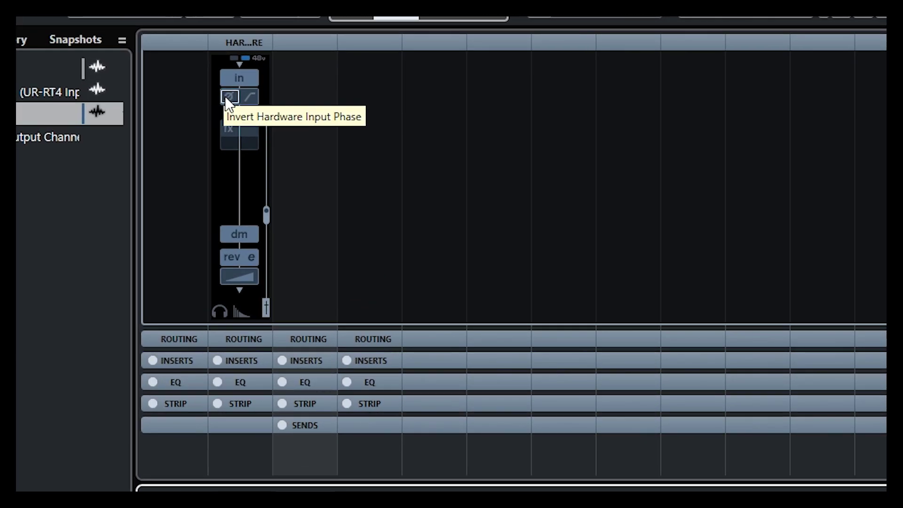
# Cycle the Mono In 1 hardware effect position through off and monitor-only, leaving the channel strip inserted in the recorded signal path.
pyautogui.click(266, 210)
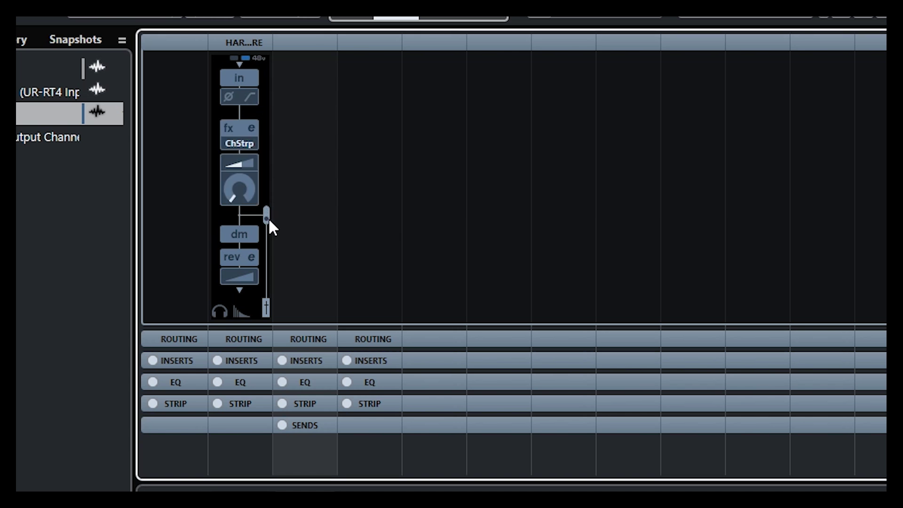
pyautogui.click(267, 211)
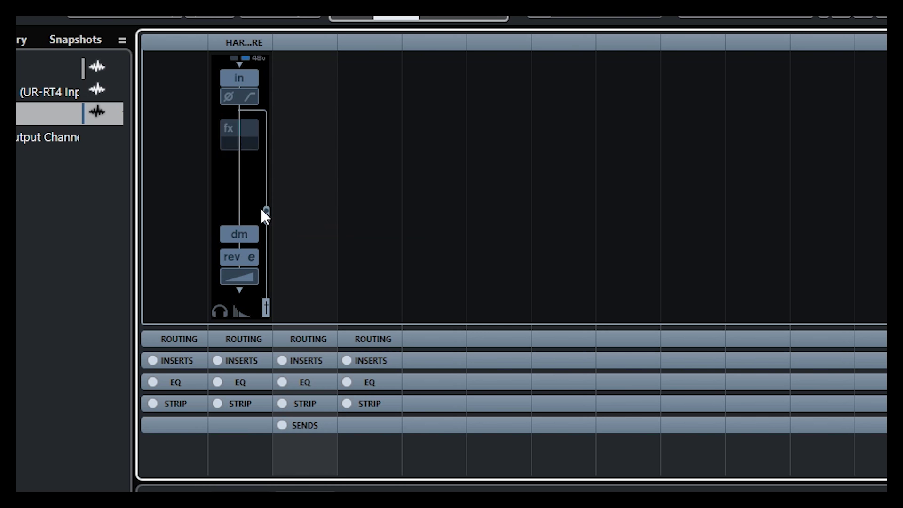
pyautogui.click(266, 211)
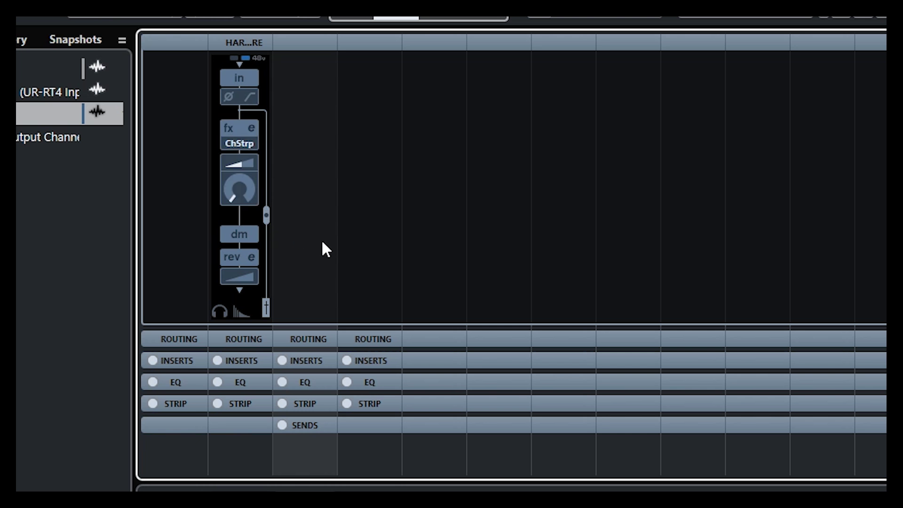
pyautogui.click(266, 216)
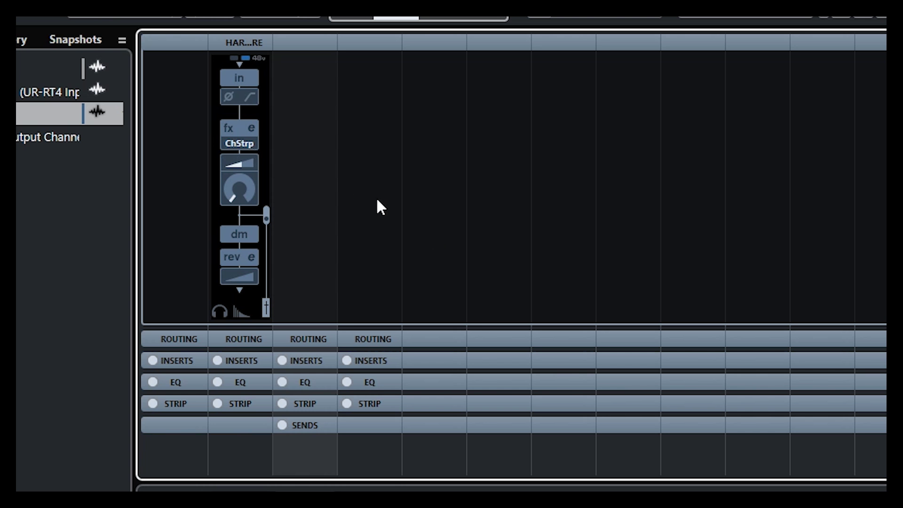
# Set Mono In 1's hardware effect position to monitor-only, view the REV-X Hall reverb editor and close it.
pyautogui.moveTo(268, 171)
pyautogui.click(266, 213)
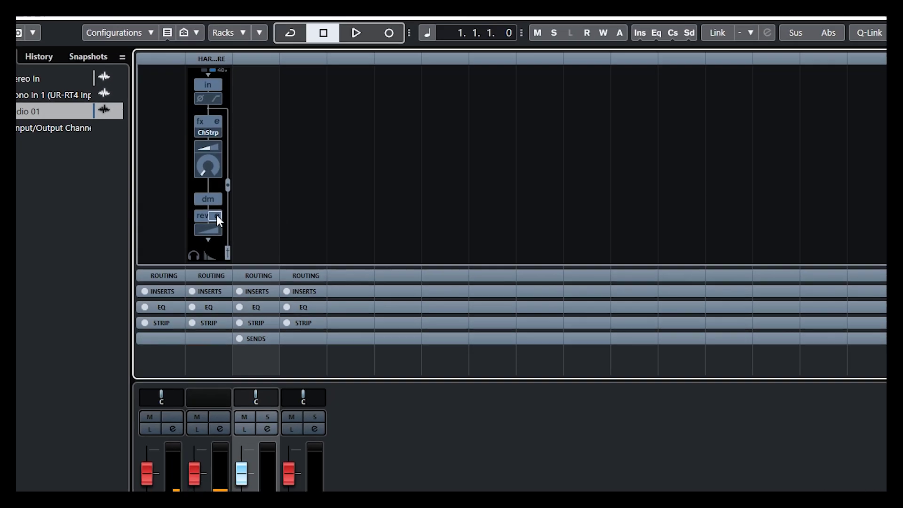
pyautogui.click(249, 256)
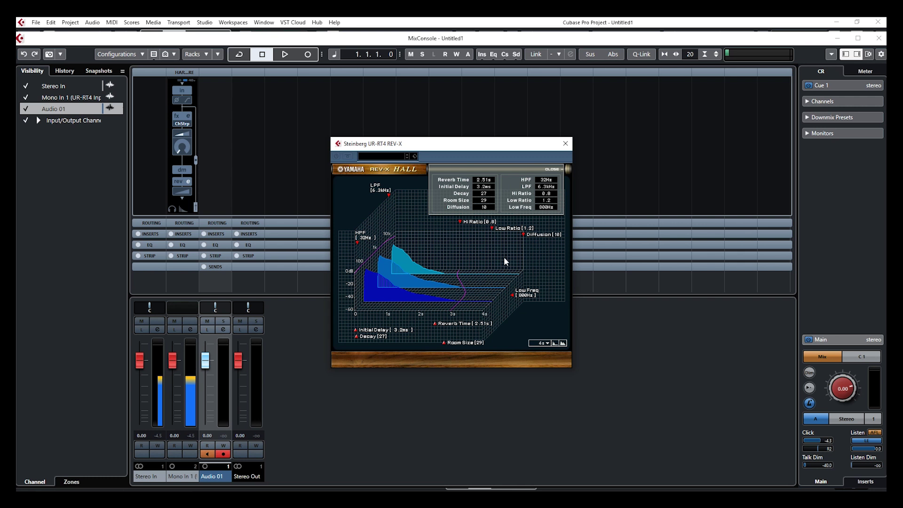
pyautogui.click(180, 193)
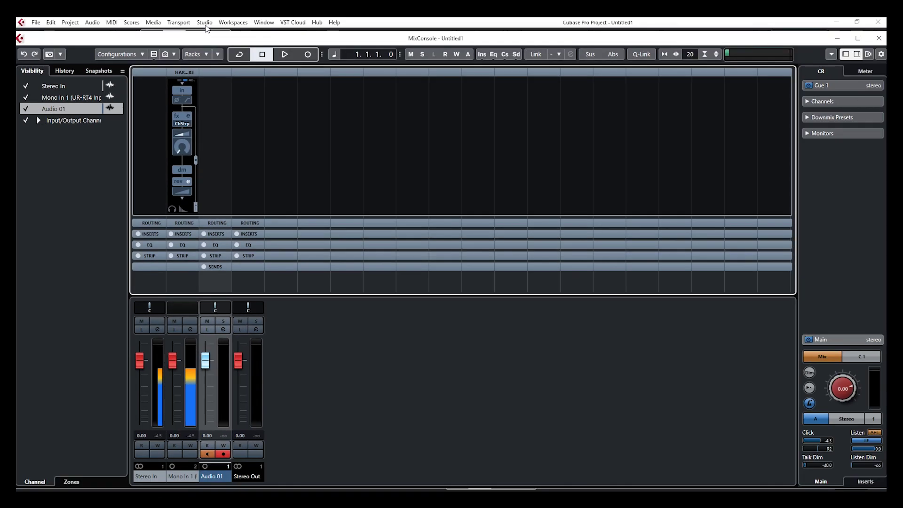
# Set the Yamaha Steinberg USB ASIO driver's buffer size to 2048 Samples in the Studio Setup's control panel and confirm.
pyautogui.click(205, 25)
pyautogui.click(216, 190)
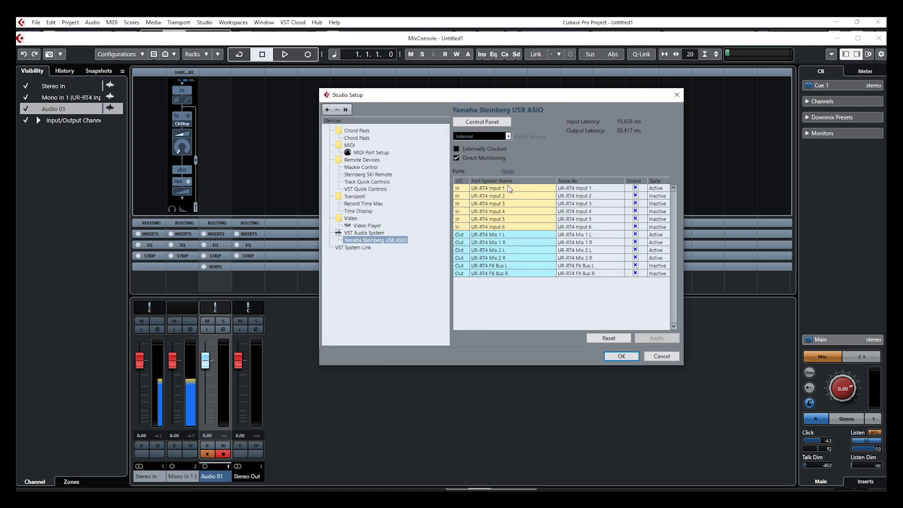
pyautogui.click(470, 123)
pyautogui.click(463, 255)
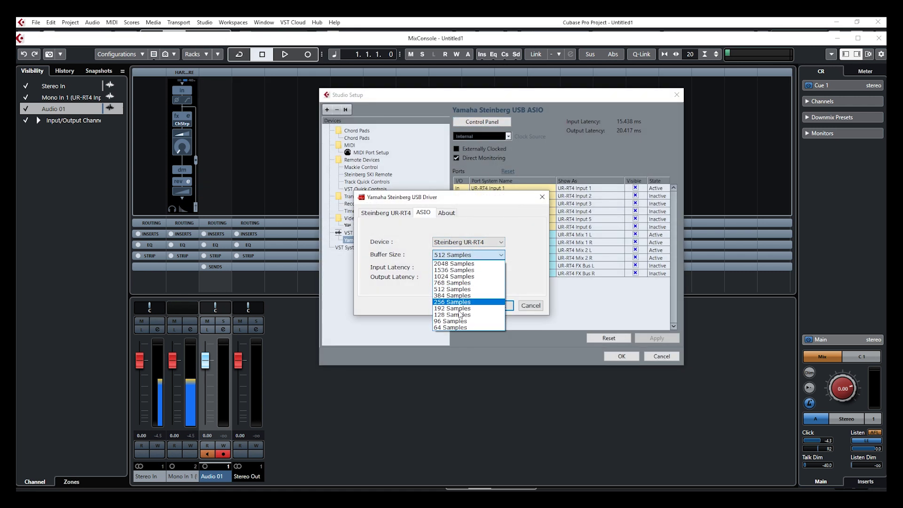
pyautogui.click(452, 264)
pyautogui.click(497, 306)
pyautogui.press('Return')
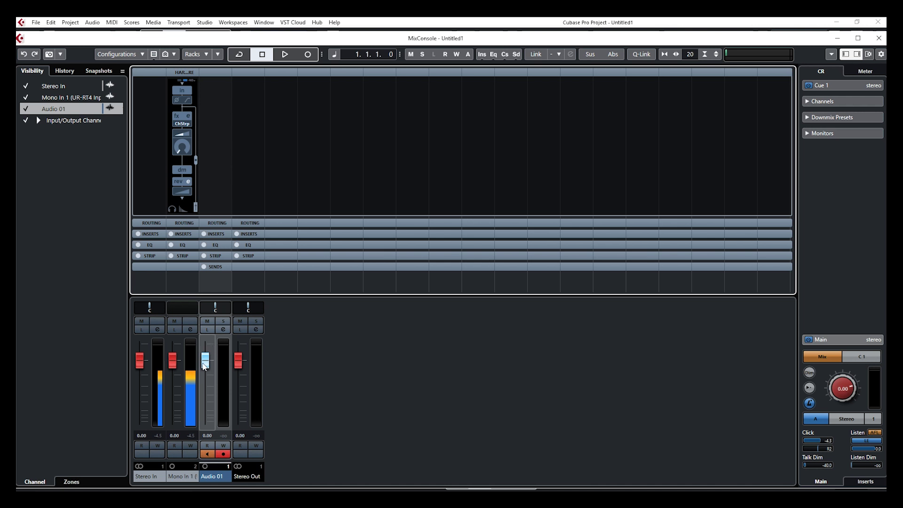
# Switch Direct Monitoring off and back on for the Yamaha Steinberg USB ASIO device in the Studio Setup, and confirm.
pyautogui.click(207, 454)
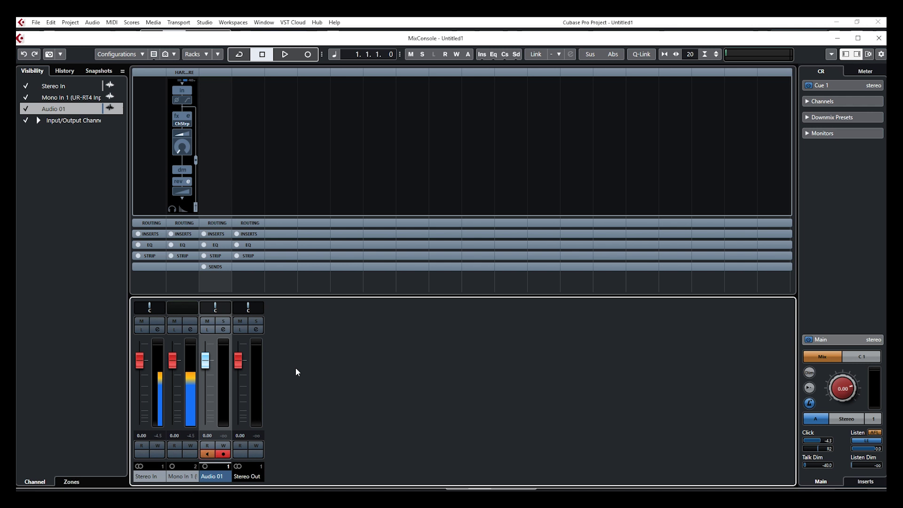
pyautogui.click(205, 22)
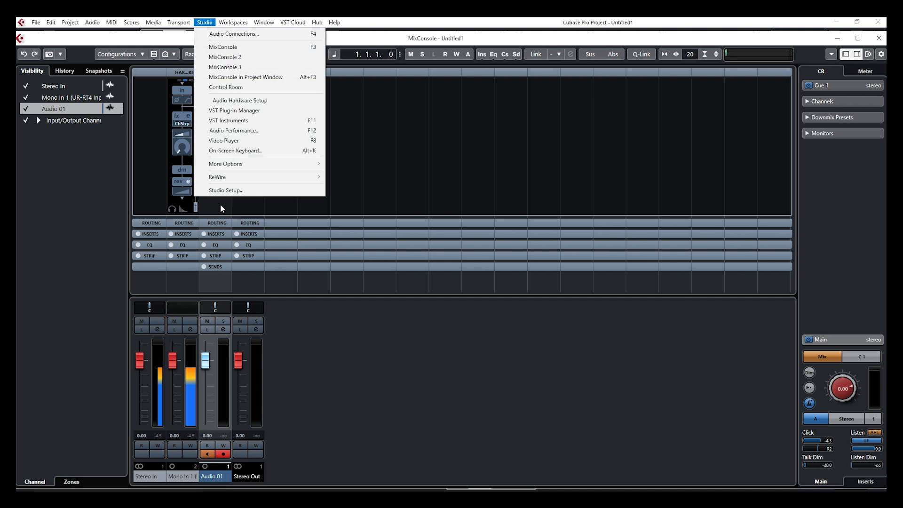
pyautogui.click(223, 188)
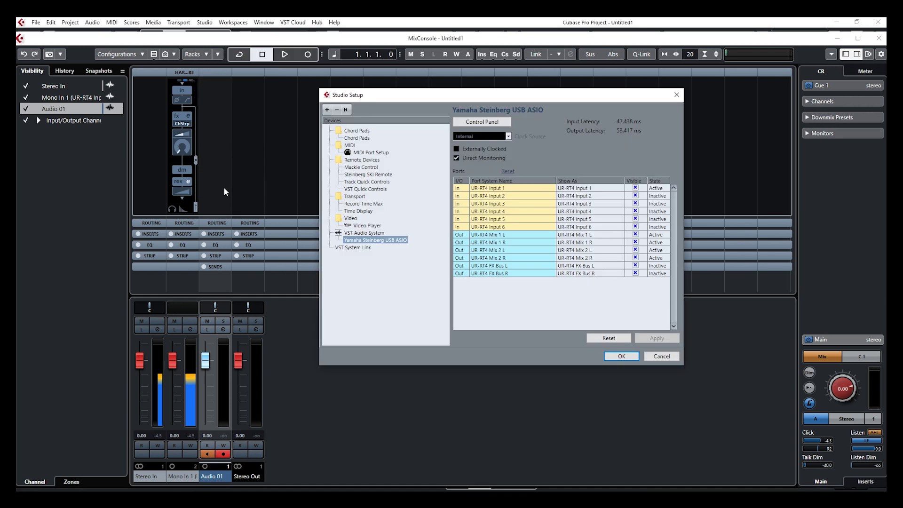
pyautogui.click(456, 158)
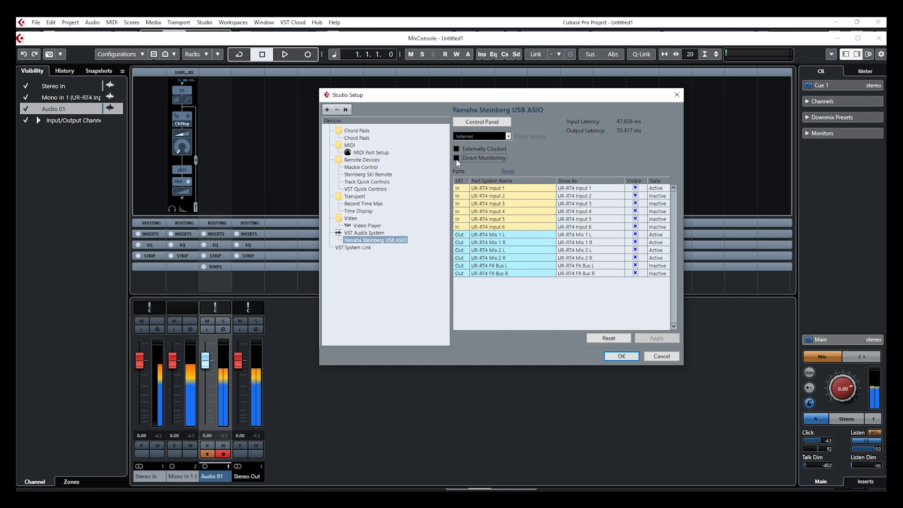
pyautogui.click(456, 158)
pyautogui.click(614, 358)
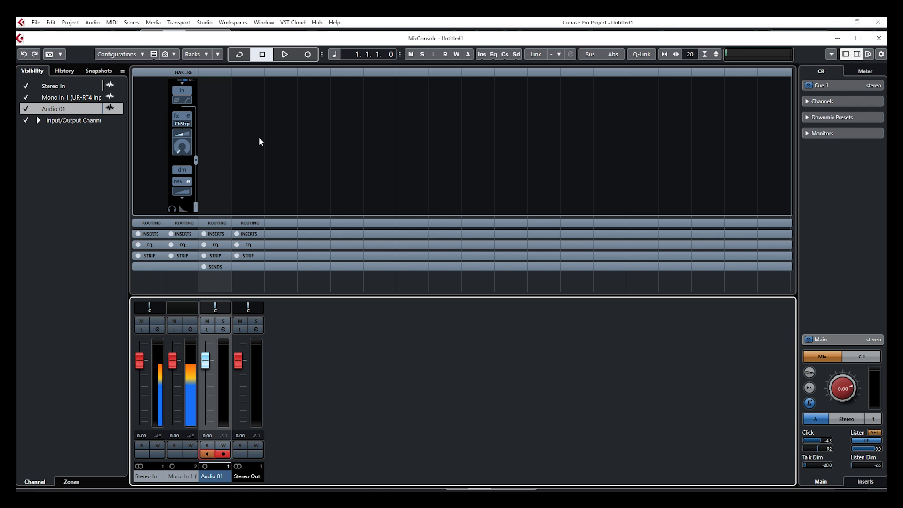
# View Mono In 1's hardware Channel Strip editor and list of available effect types, keeping ChStrp selected.
pyautogui.click(188, 120)
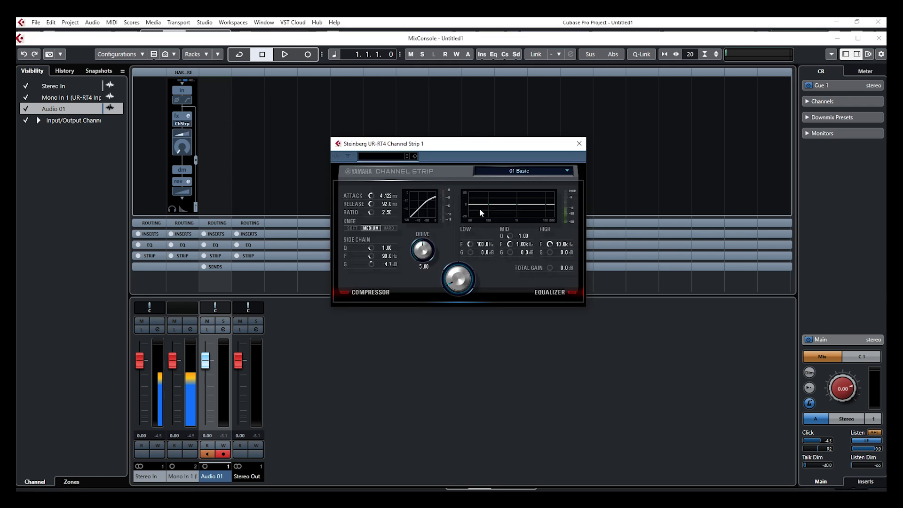
pyautogui.click(578, 143)
pyautogui.click(187, 124)
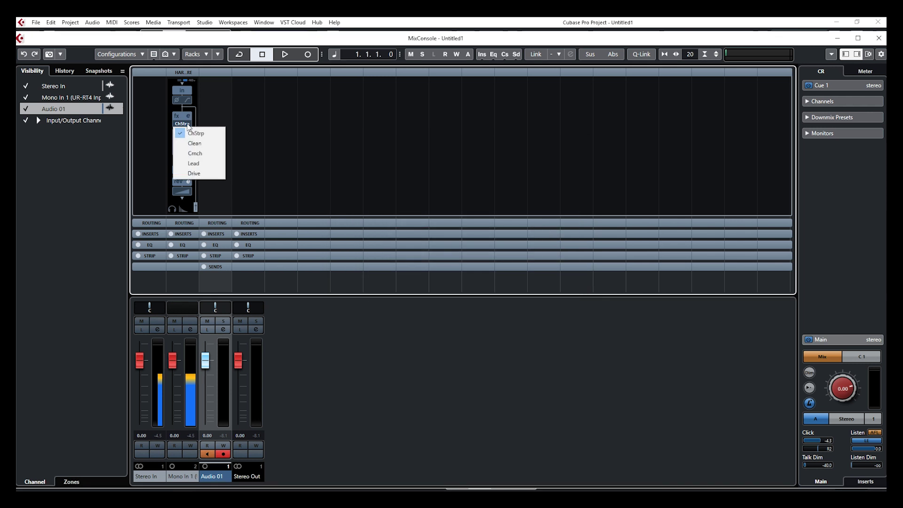
pyautogui.click(548, 368)
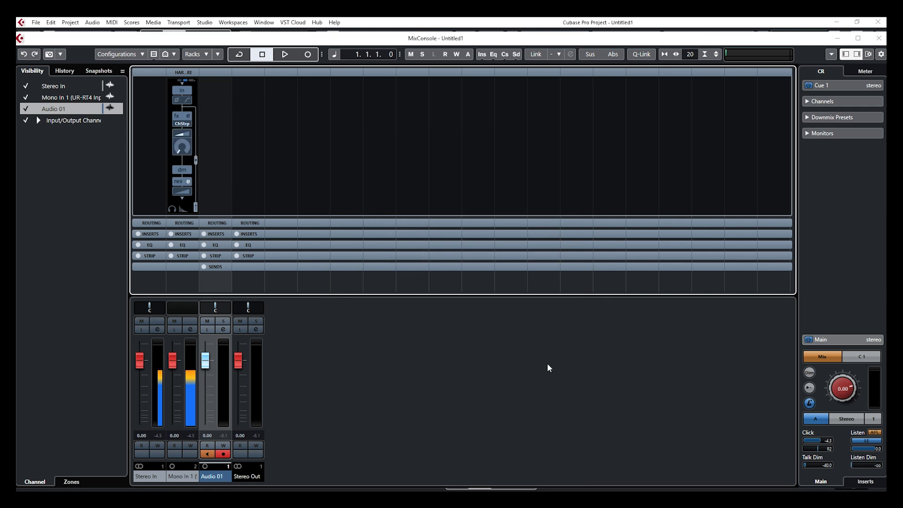
# Examine the Reverb Routing and Headphones pages of the UR-RT4 Hardware Setup and close it.
pyautogui.click(183, 211)
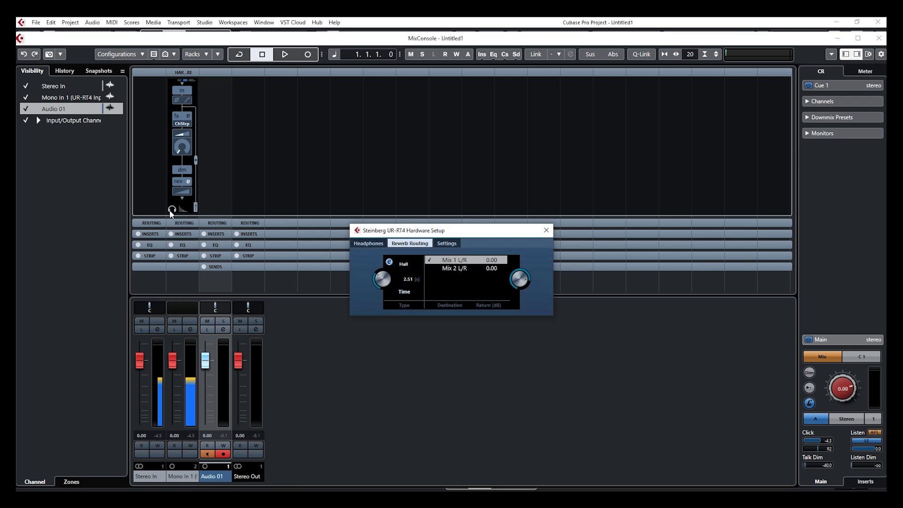
pyautogui.click(369, 245)
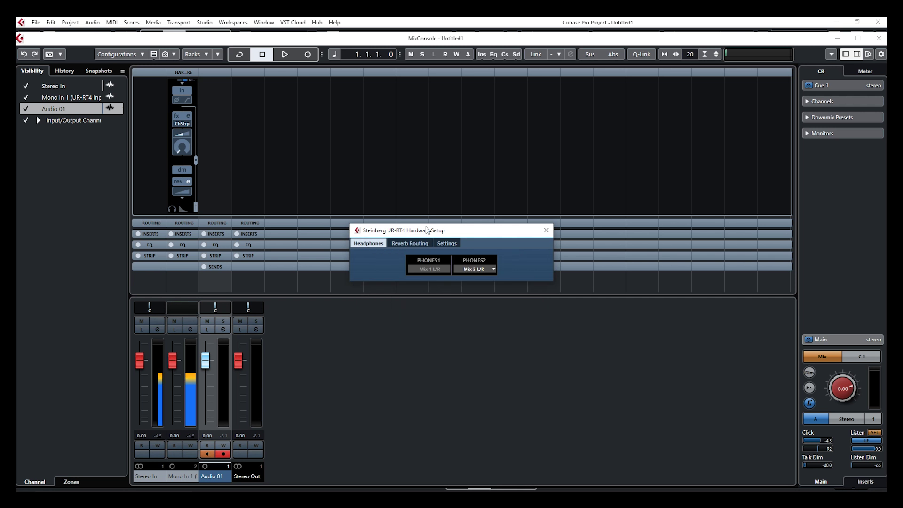
pyautogui.click(397, 242)
pyautogui.click(546, 230)
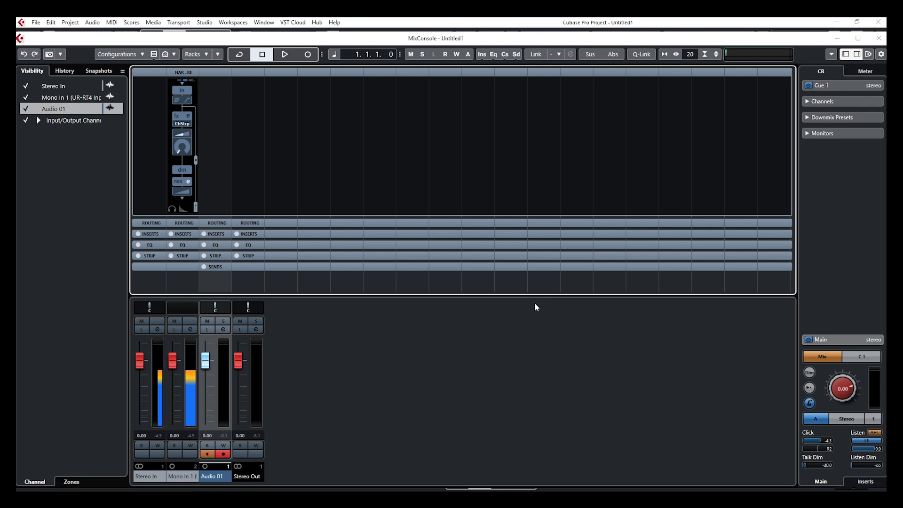
# Collapse the MixConsole's Hardware rack and expand it again.
pyautogui.click(205, 23)
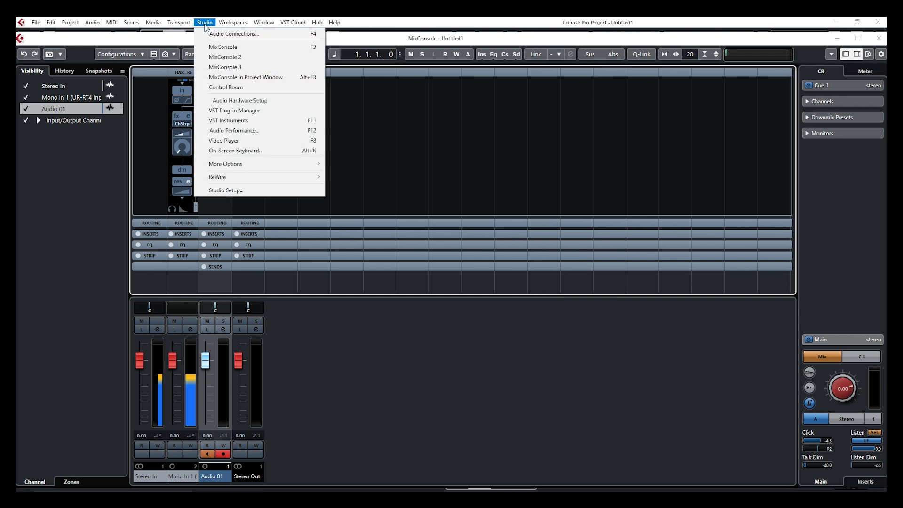
pyautogui.click(293, 388)
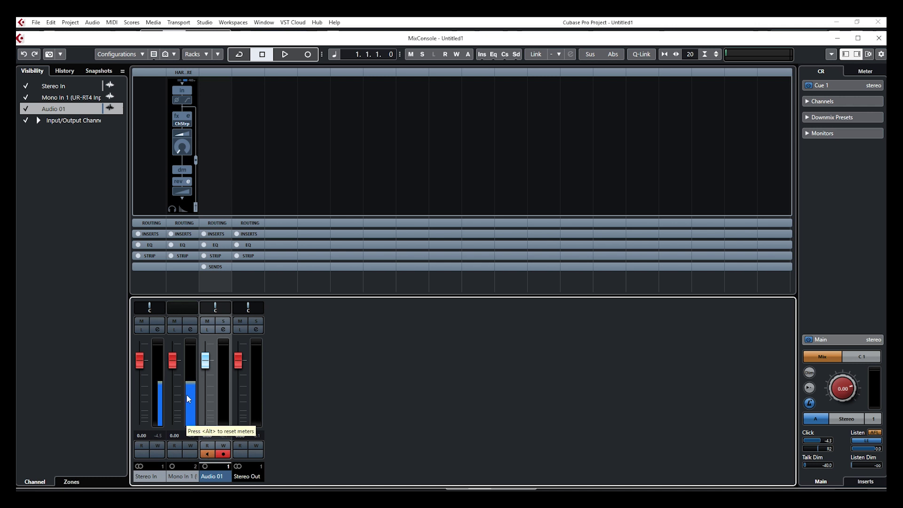
pyautogui.click(184, 73)
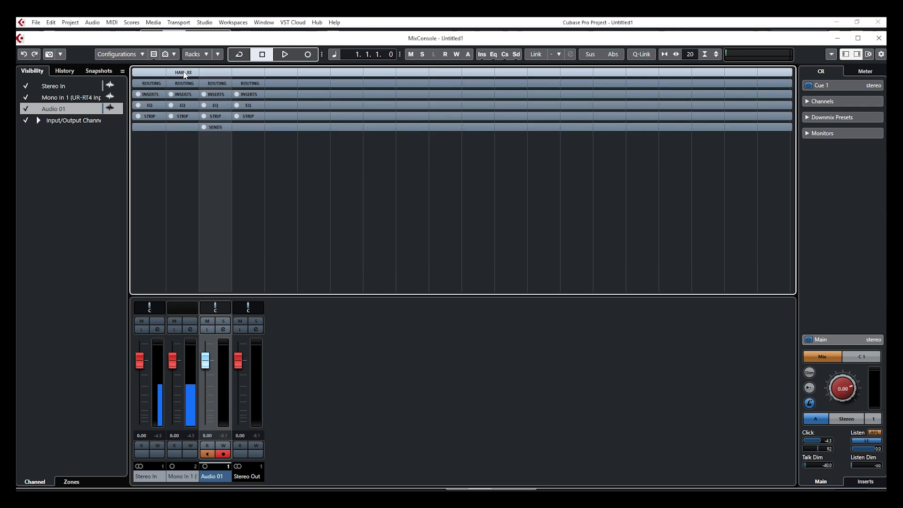
pyautogui.click(183, 72)
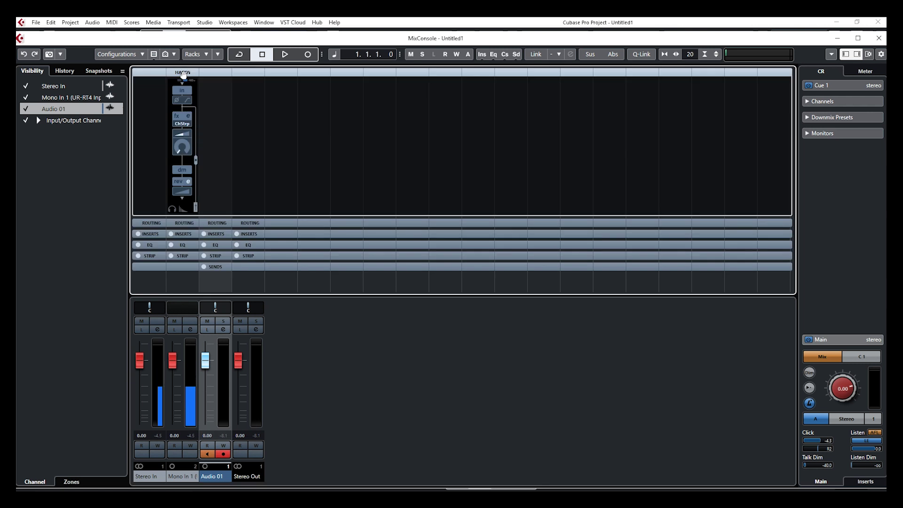